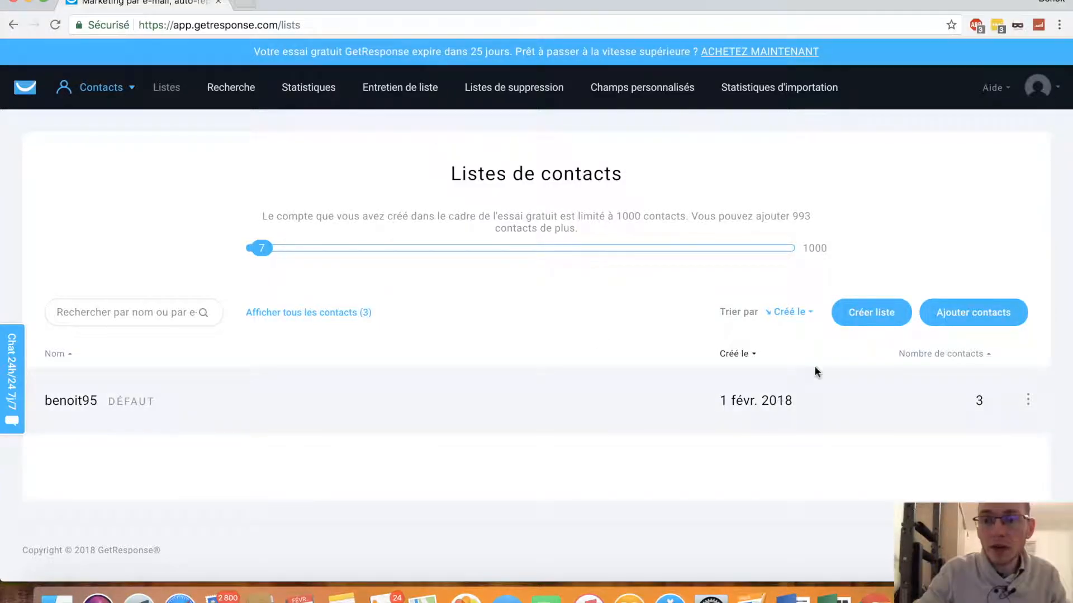
# Step: Create a contact list named with the owner's first name followed by 10
pyautogui.click(861, 321)
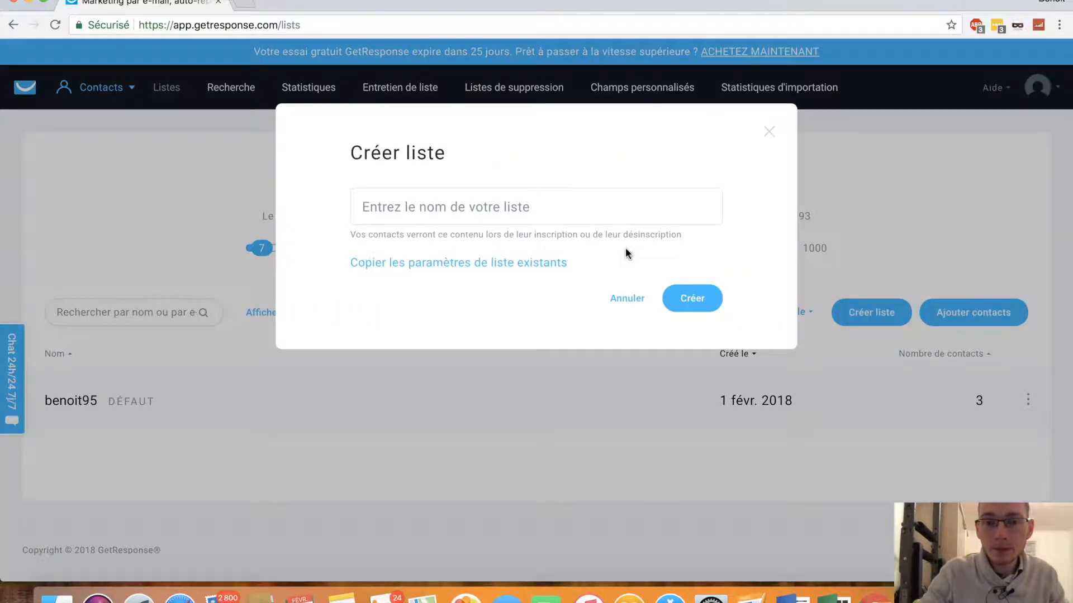
pyautogui.click(437, 204)
pyautogui.write('benoit')
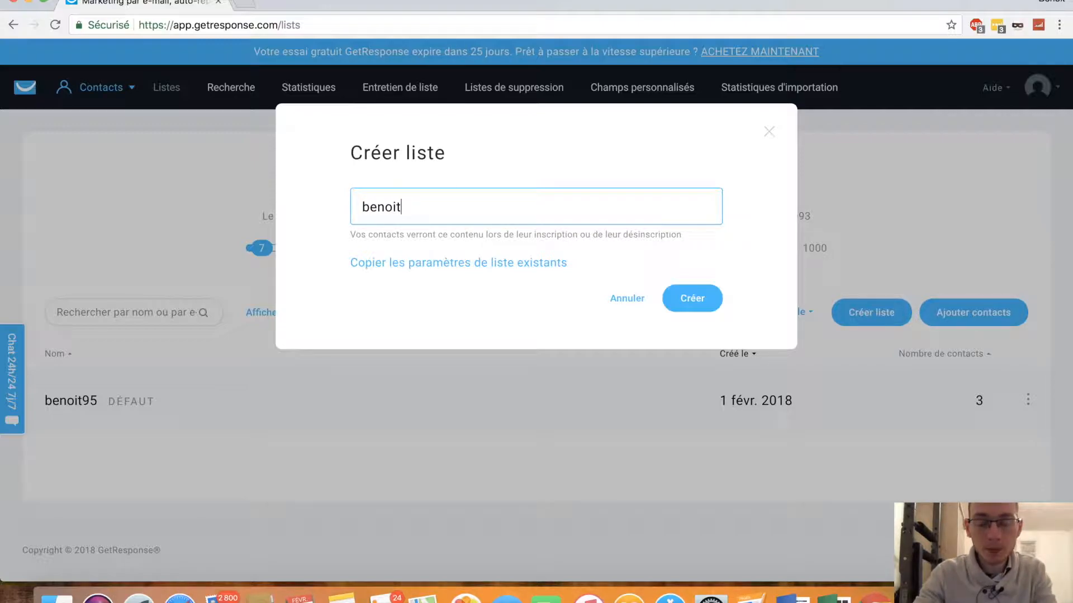
pyautogui.write('10')
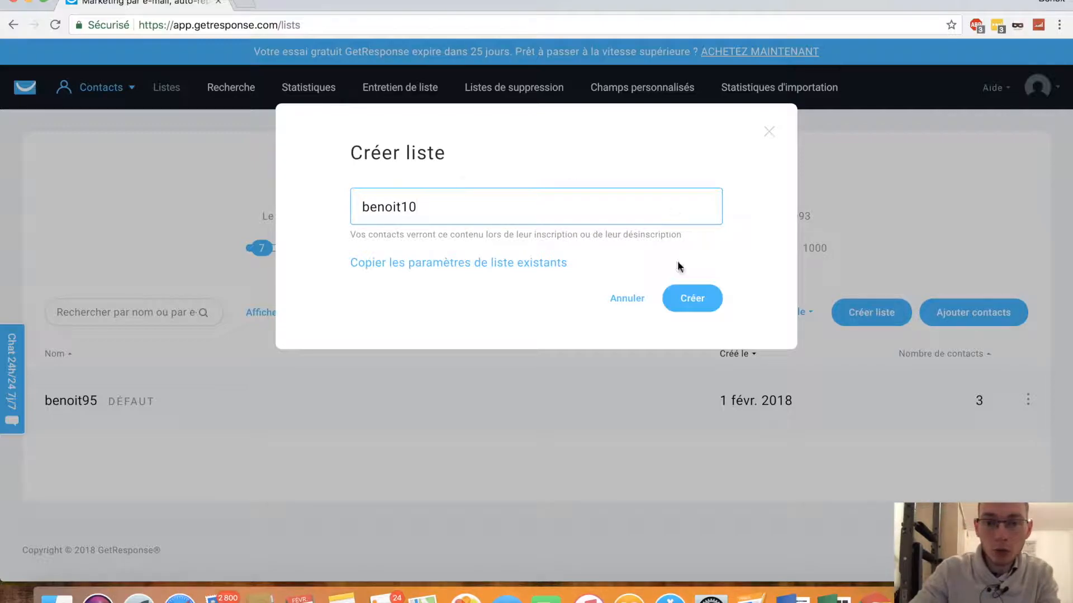
pyautogui.click(680, 299)
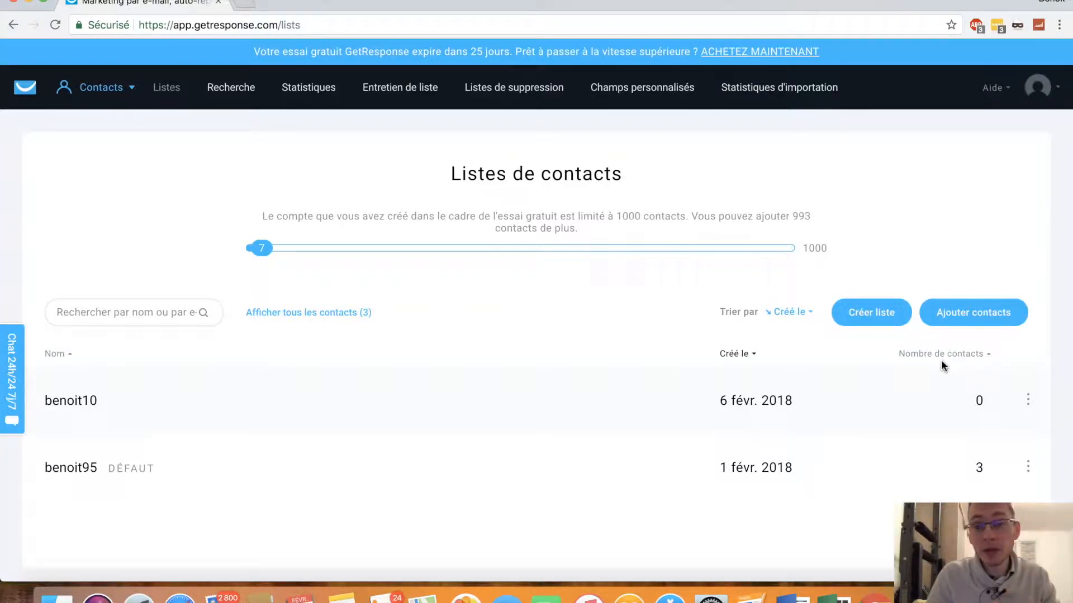
# Step: Open the new contact list's settings and enter the owner's first name as the list title
pyautogui.click(1028, 400)
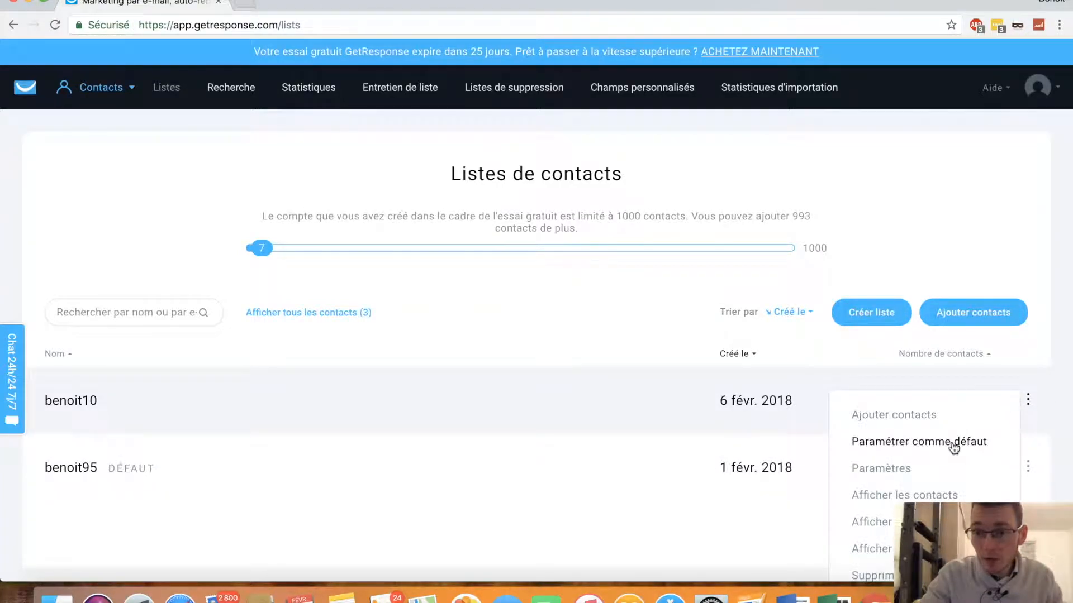
pyautogui.click(883, 469)
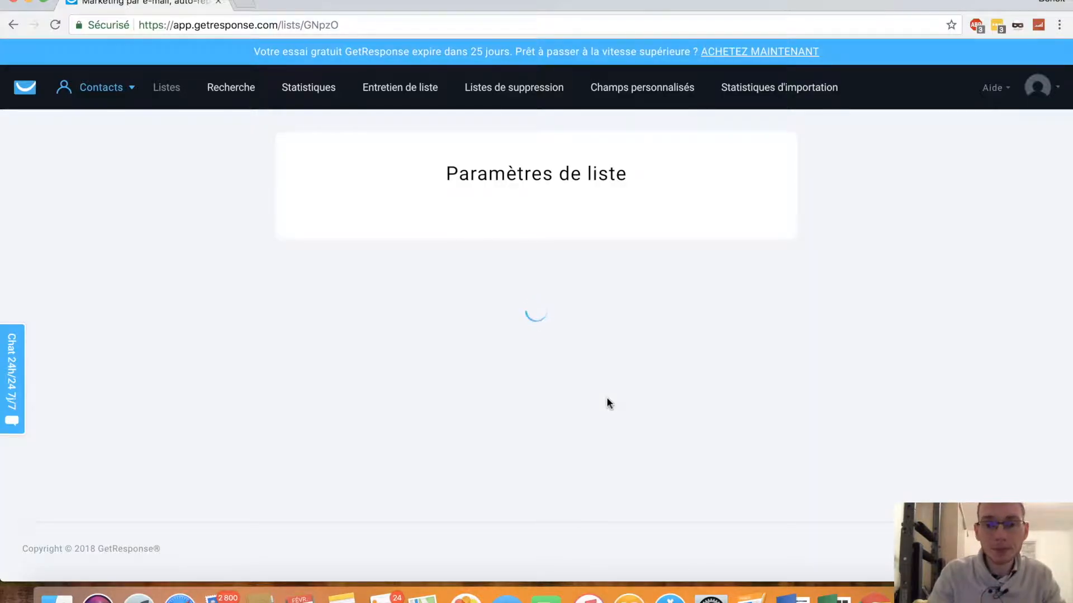
pyautogui.scroll(-3, 553, 318)
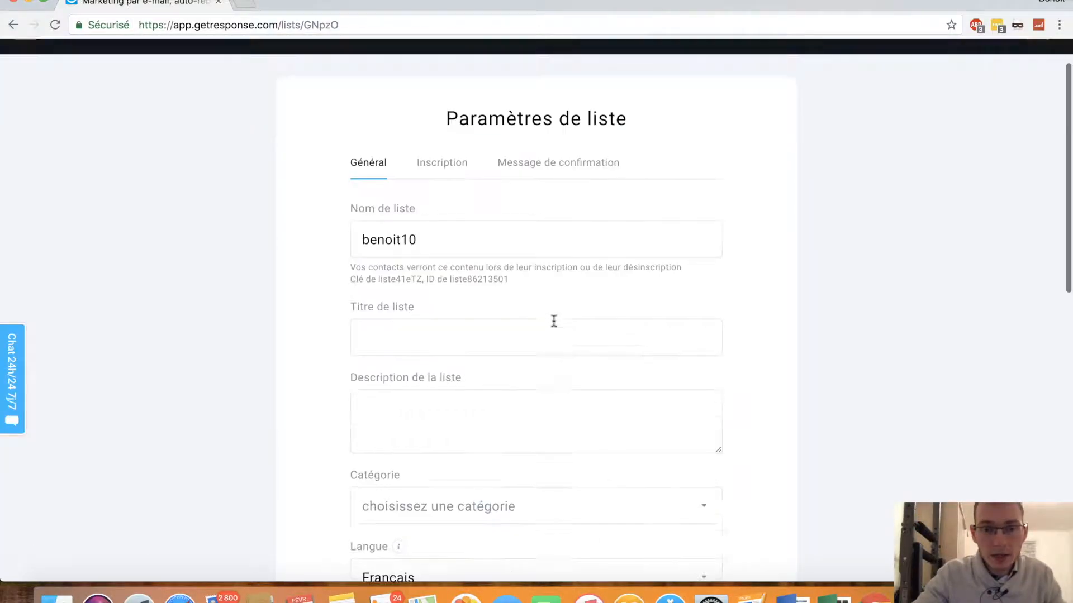
pyautogui.click(487, 311)
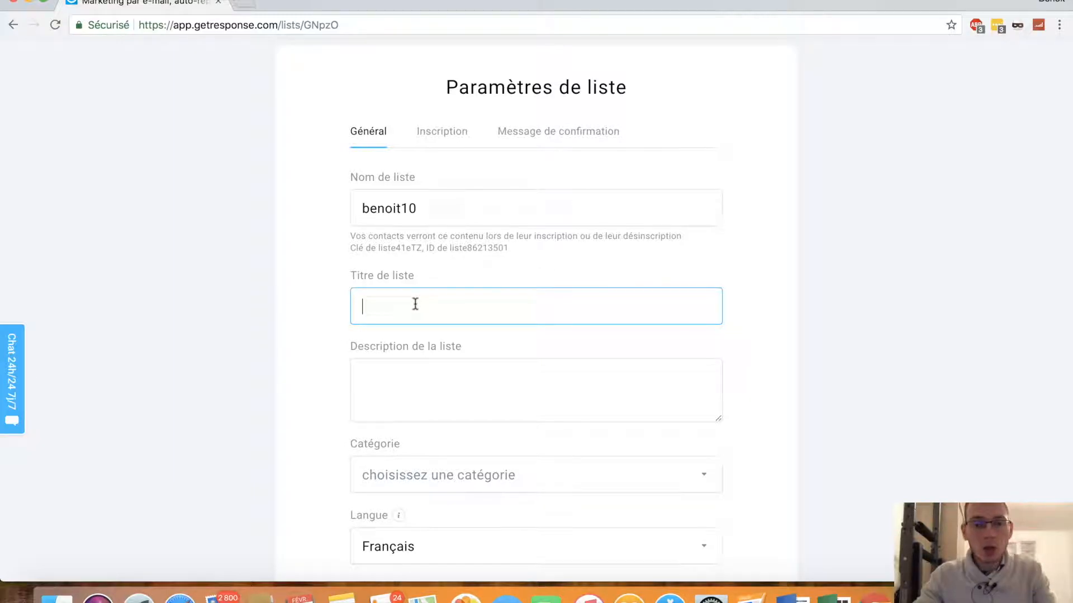
pyautogui.write('Benoit')
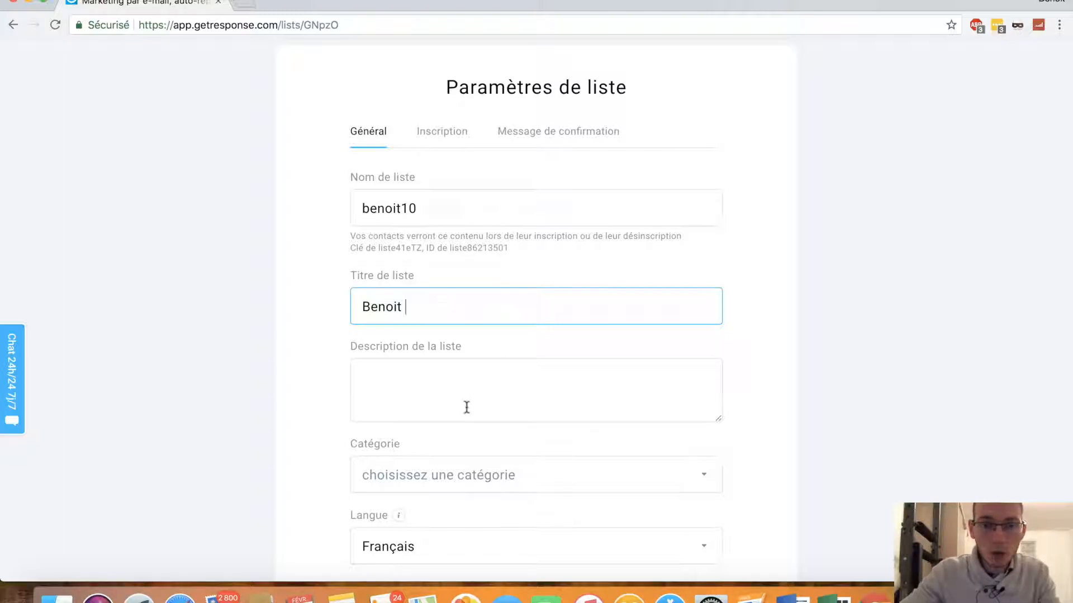
pyautogui.click(456, 393)
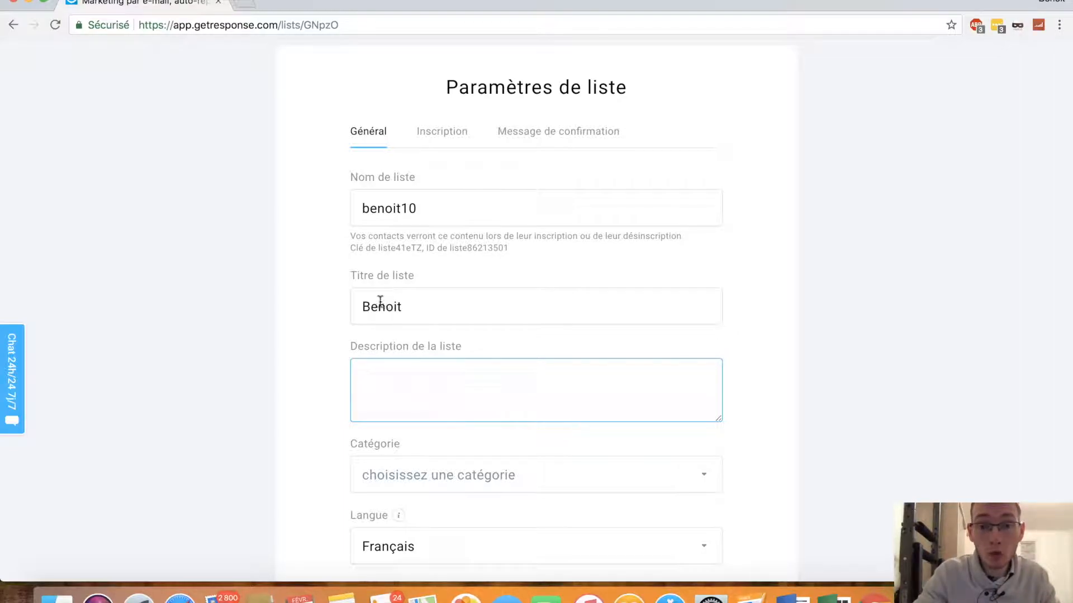
pyautogui.moveTo(446, 208)
pyautogui.mouseDown()
pyautogui.moveTo(359, 209)
pyautogui.moveTo(434, 220)
pyautogui.mouseUp()
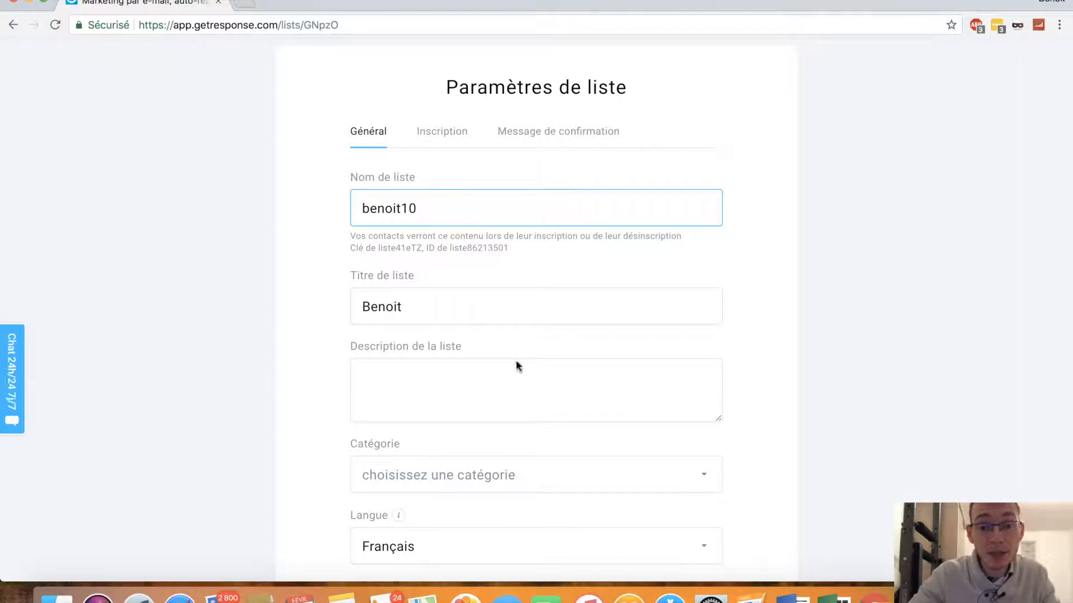
# Step: Set the list's category to Marketing Internet
pyautogui.scroll(-2, 520, 397)
pyautogui.scroll(-3, 626, 403)
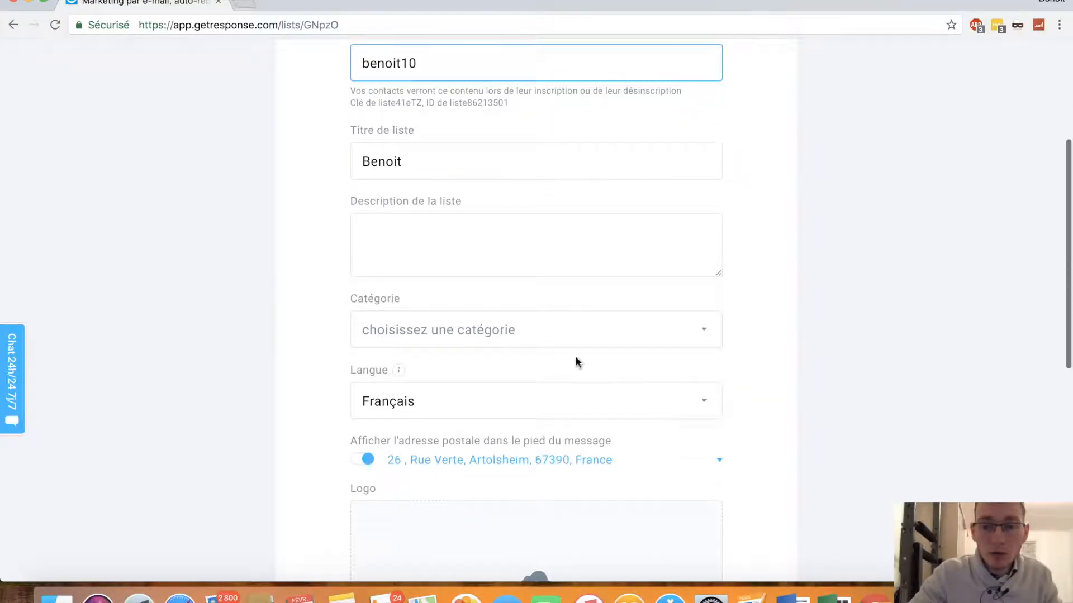
pyautogui.click(553, 337)
pyautogui.scroll(-3, 667, 392)
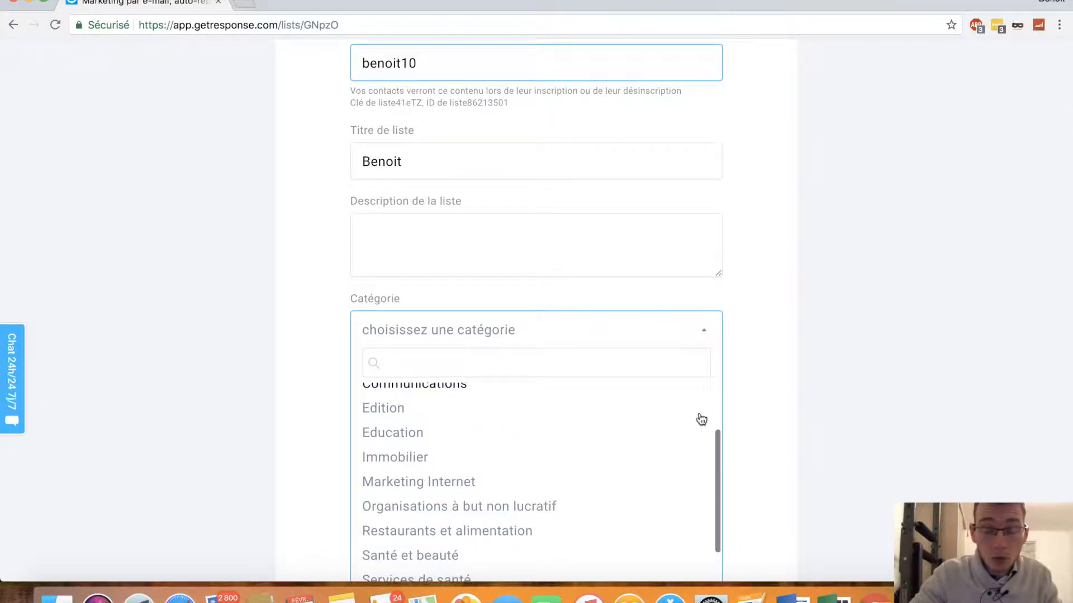
pyautogui.scroll(-1, 647, 462)
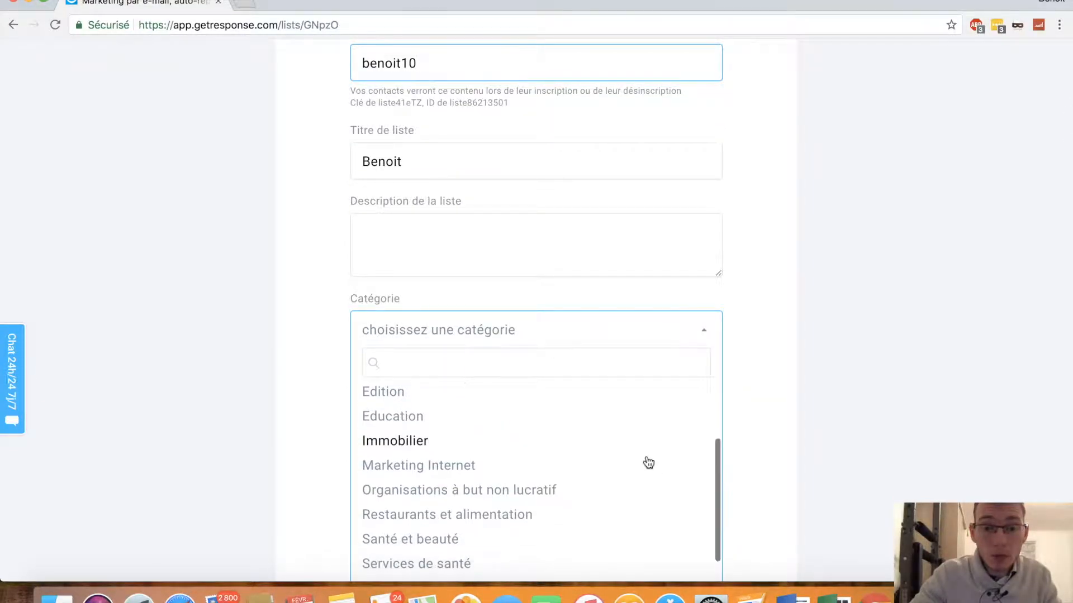
pyautogui.click(490, 468)
# Step: Turn off the postal address display in the message footer and save the list's general settings
pyautogui.scroll(-3, 660, 417)
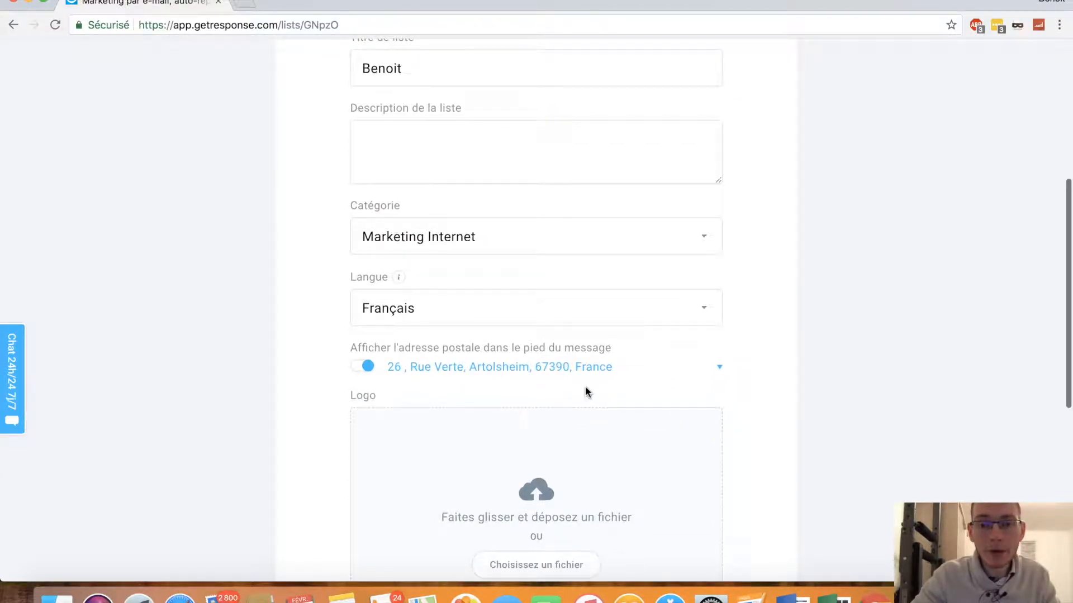
pyautogui.scroll(-4, 586, 391)
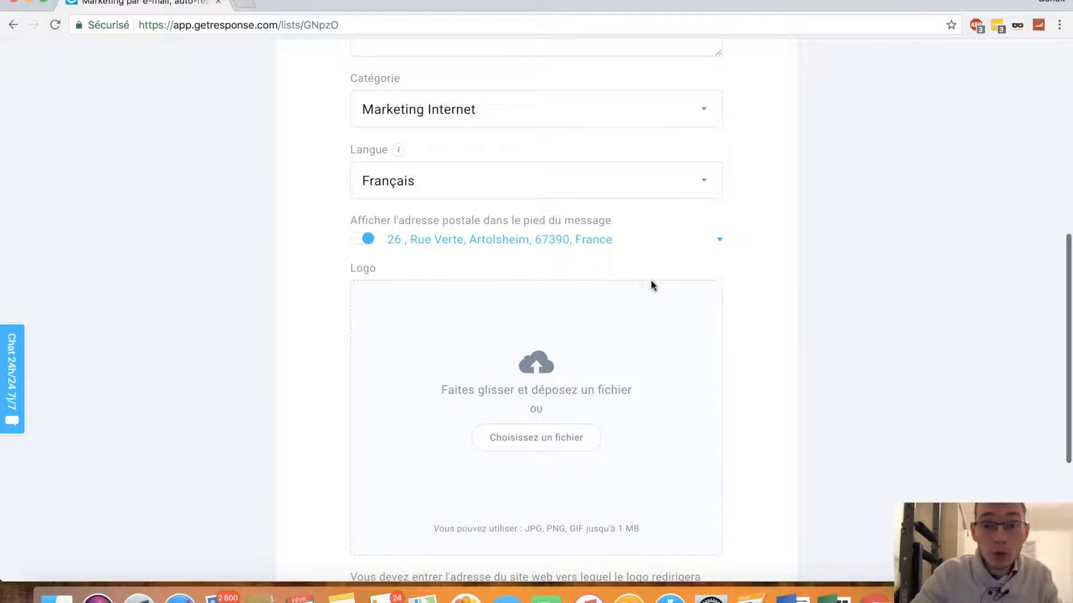
pyautogui.click(359, 239)
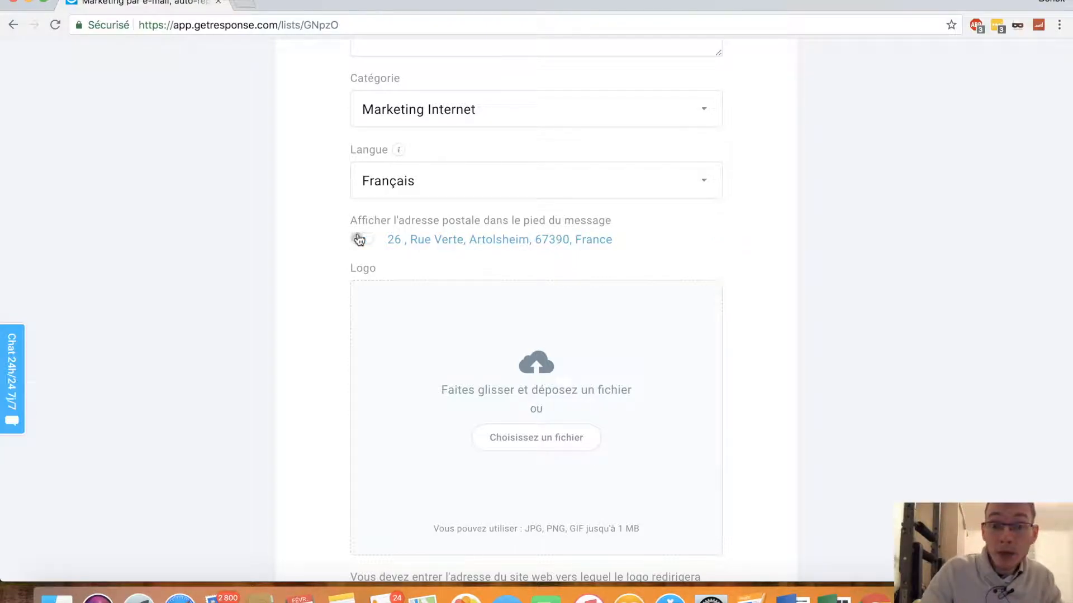
pyautogui.scroll(-5, 555, 240)
pyautogui.scroll(-2, 556, 244)
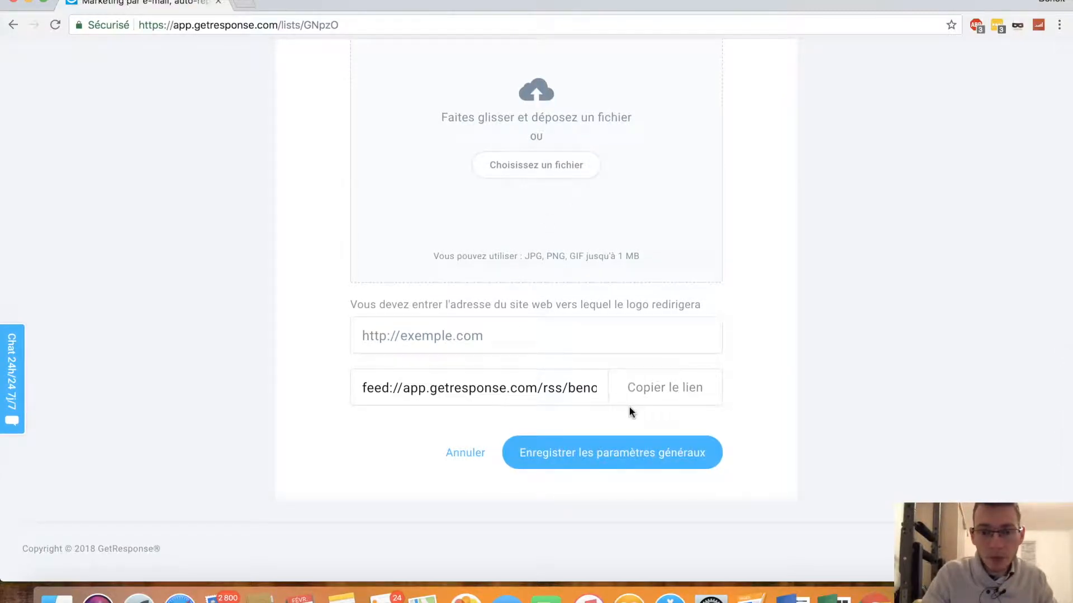
pyautogui.click(613, 462)
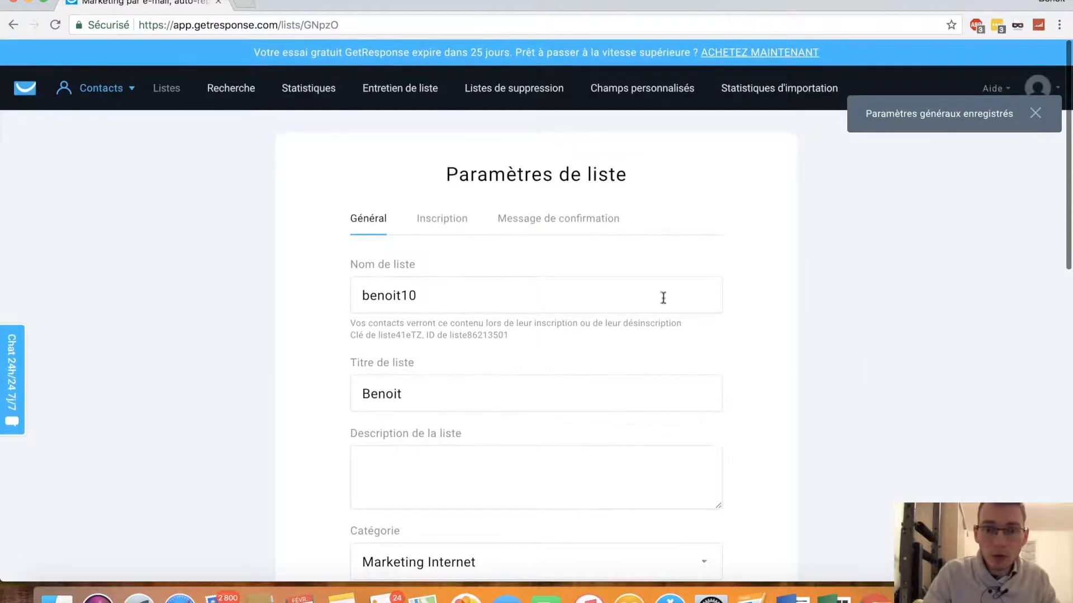
# Step: Turn off subscription notifications in the list's Inscription settings
pyautogui.click(451, 220)
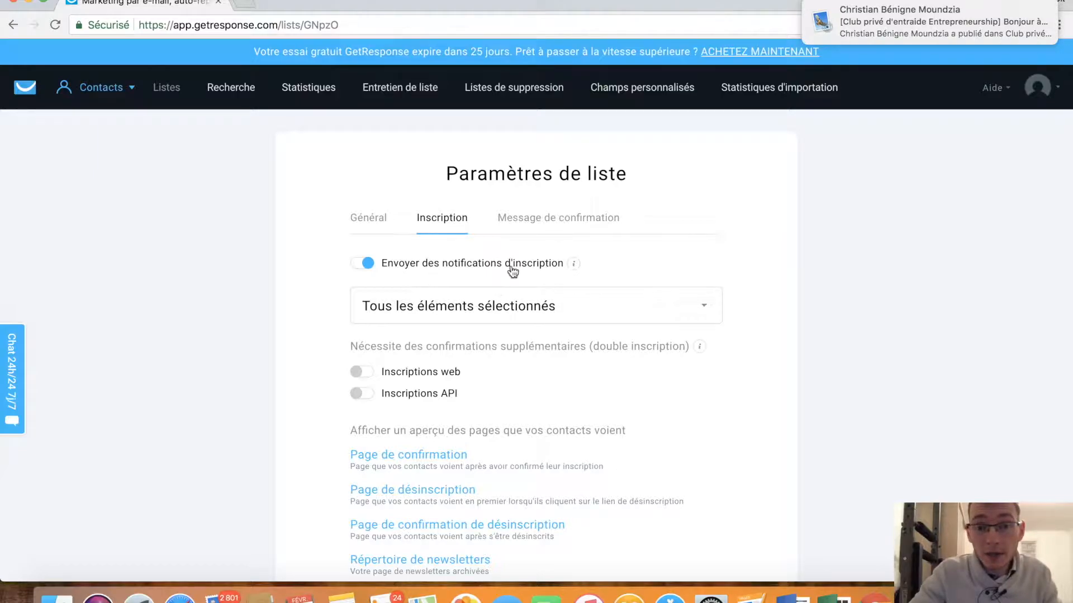
pyautogui.click(1030, 9)
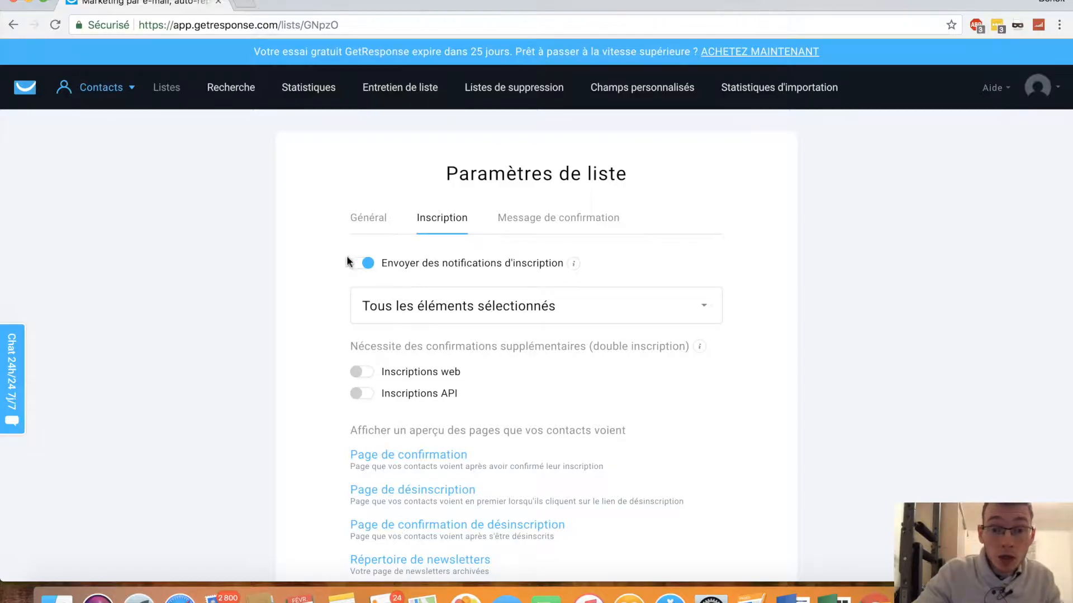
pyautogui.click(366, 263)
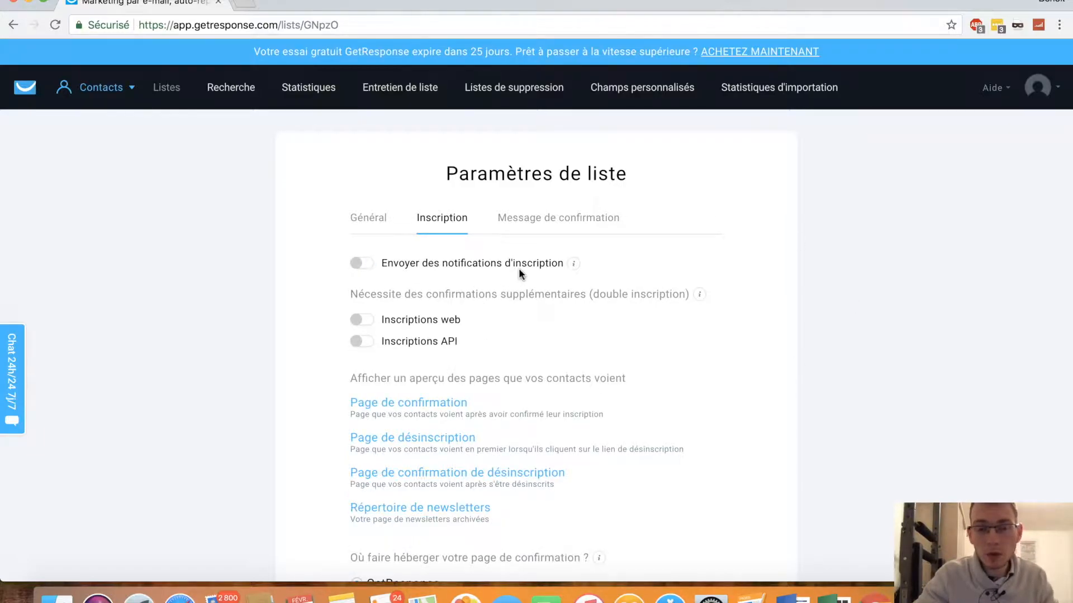
# Step: Toggle double opt-in confirmation for web and API subscriptions on and back off
pyautogui.scroll(-1, 575, 344)
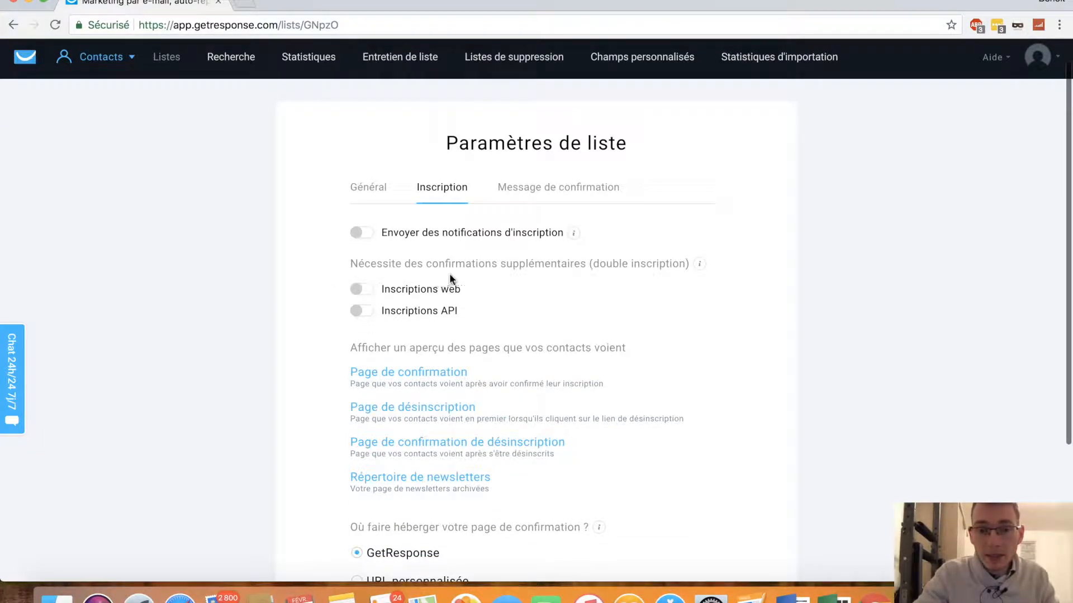
pyautogui.click(368, 291)
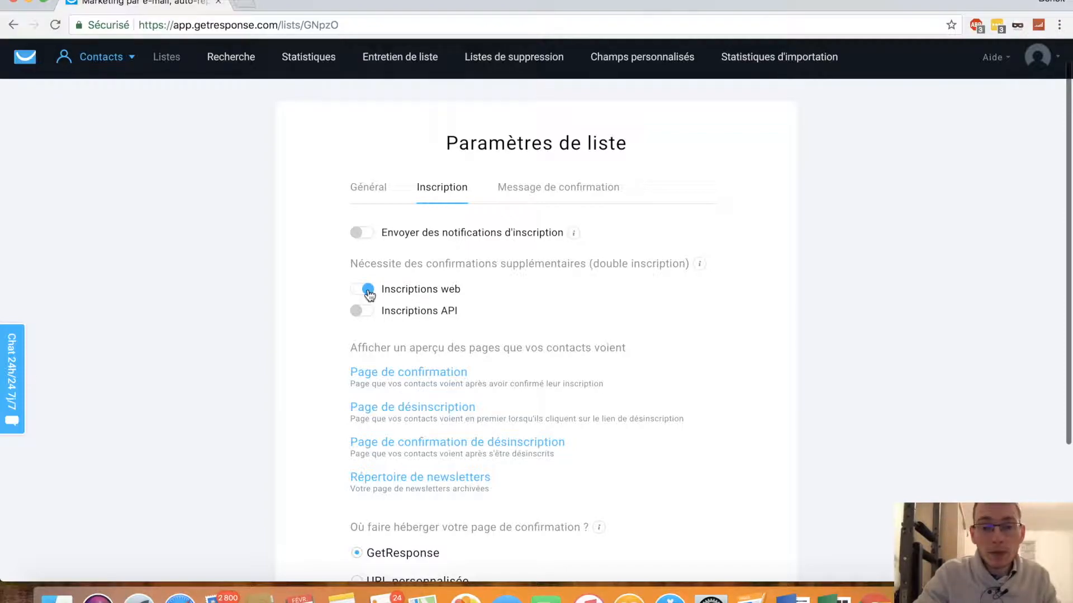
pyautogui.click(366, 315)
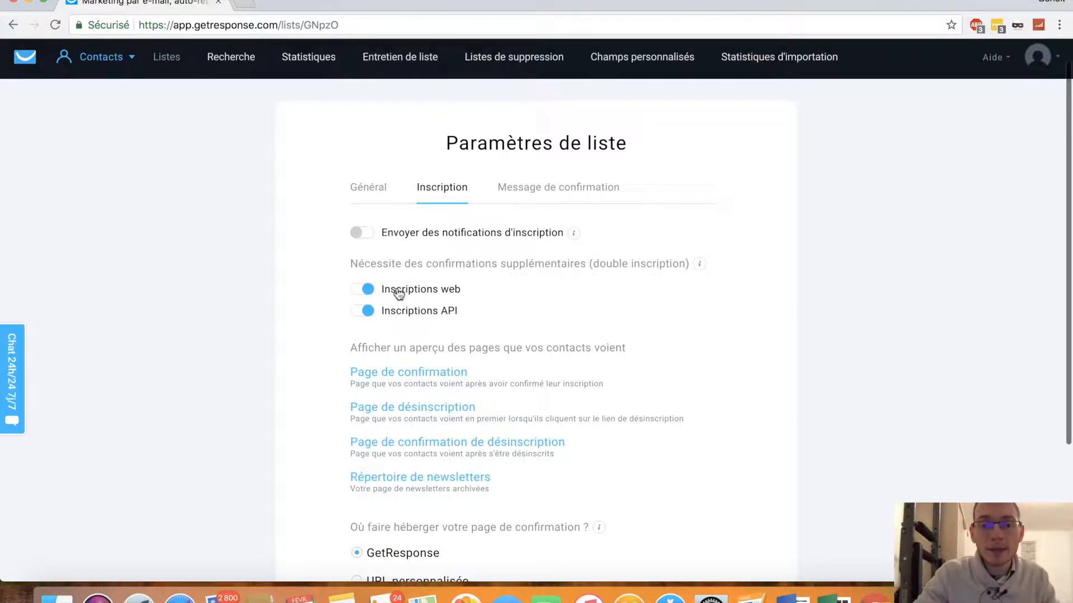
pyautogui.click(363, 291)
pyautogui.click(367, 310)
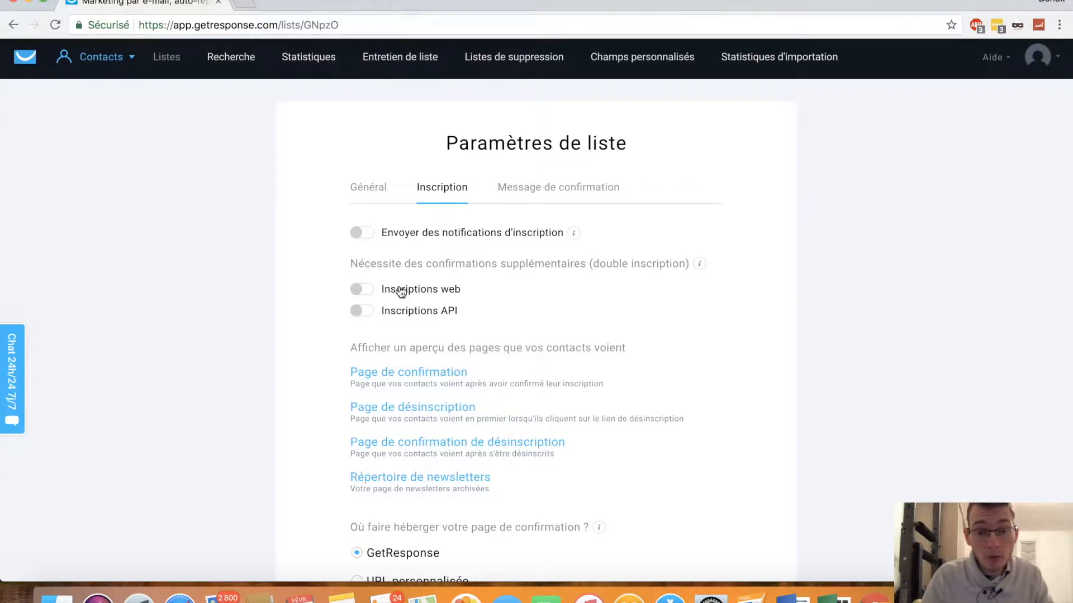
# Step: Preview the confirmation page that contacts see after confirming their subscription, and close the preview
pyautogui.scroll(-2, 608, 356)
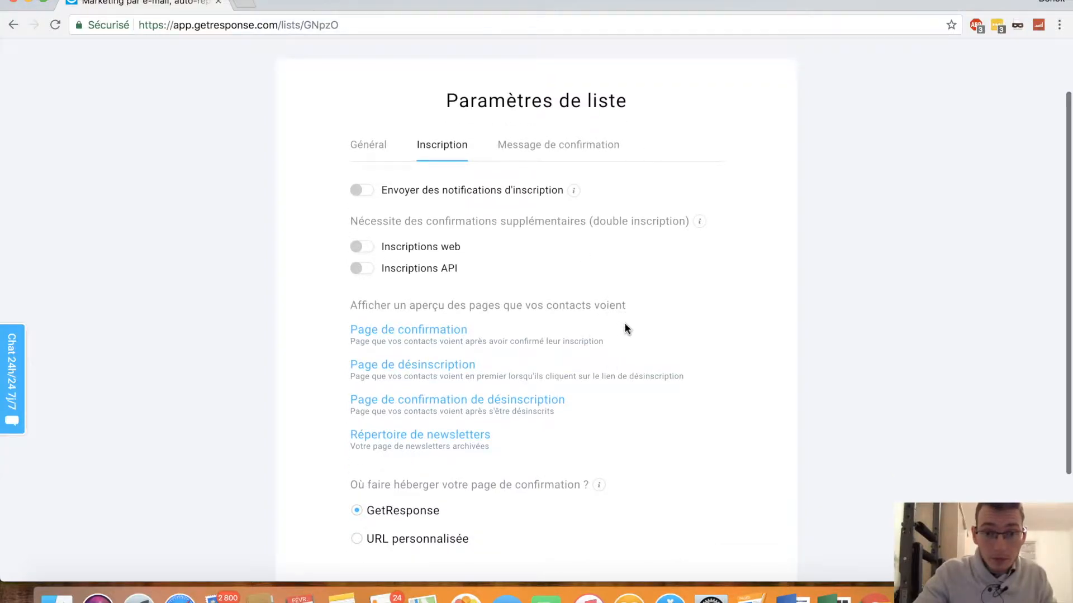
pyautogui.scroll(-2, 624, 323)
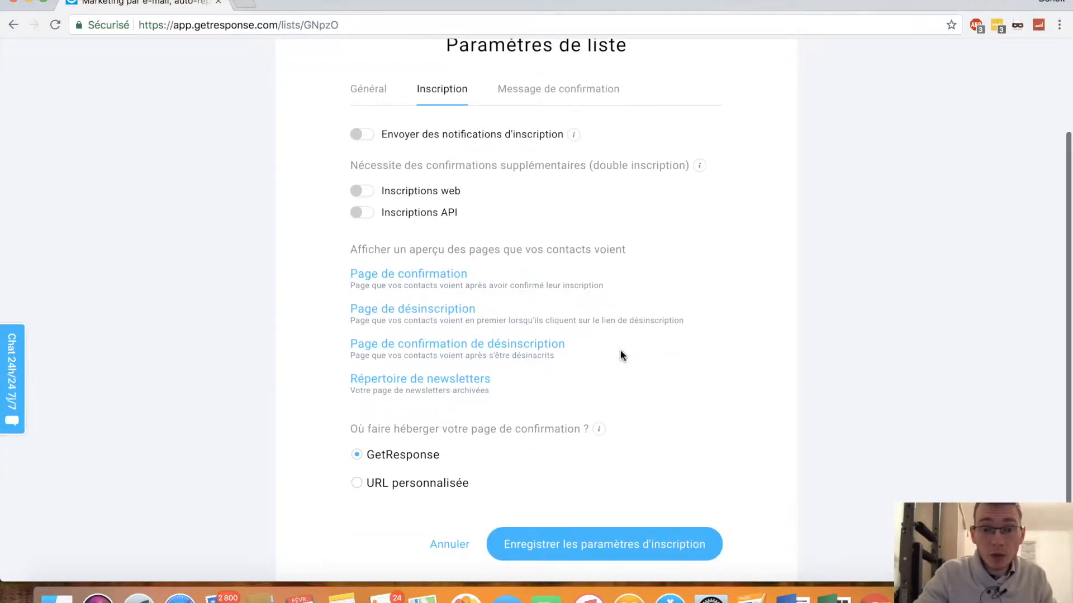
pyautogui.scroll(-1, 619, 350)
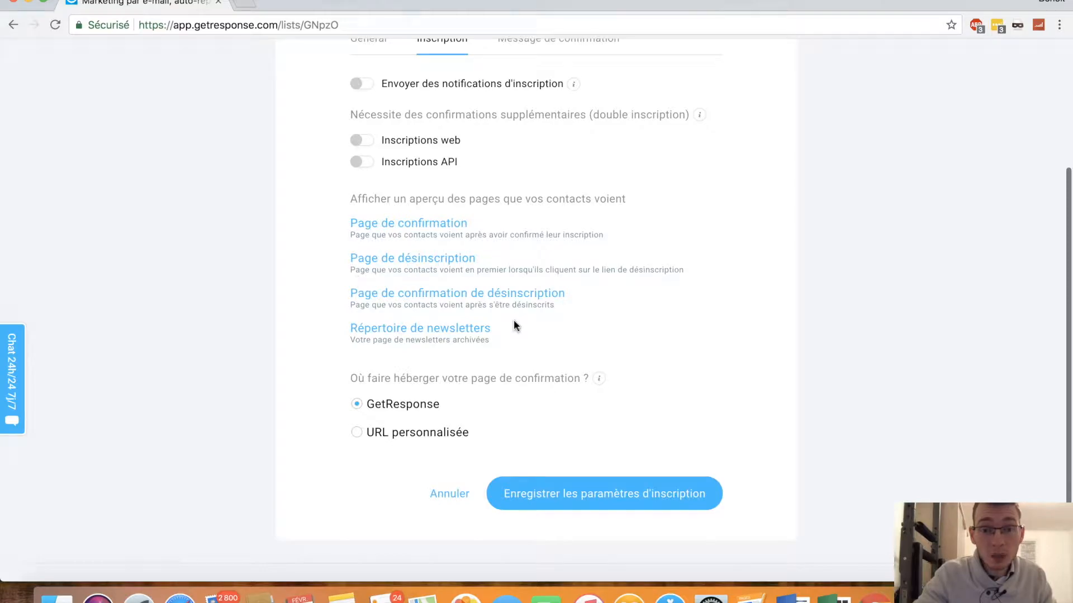
pyautogui.scroll(-1, 514, 323)
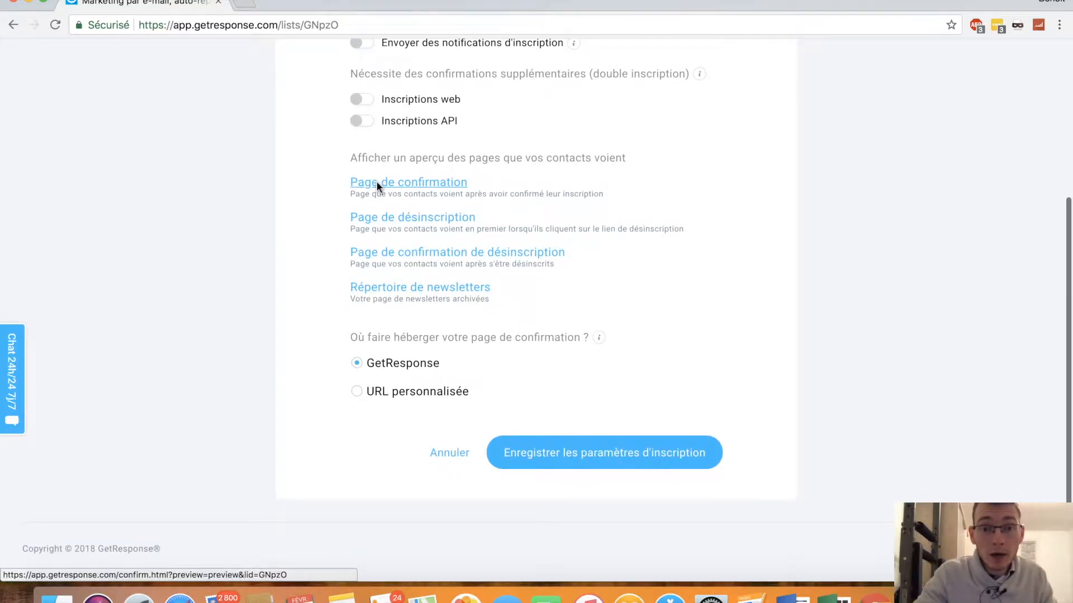
pyautogui.click(375, 188)
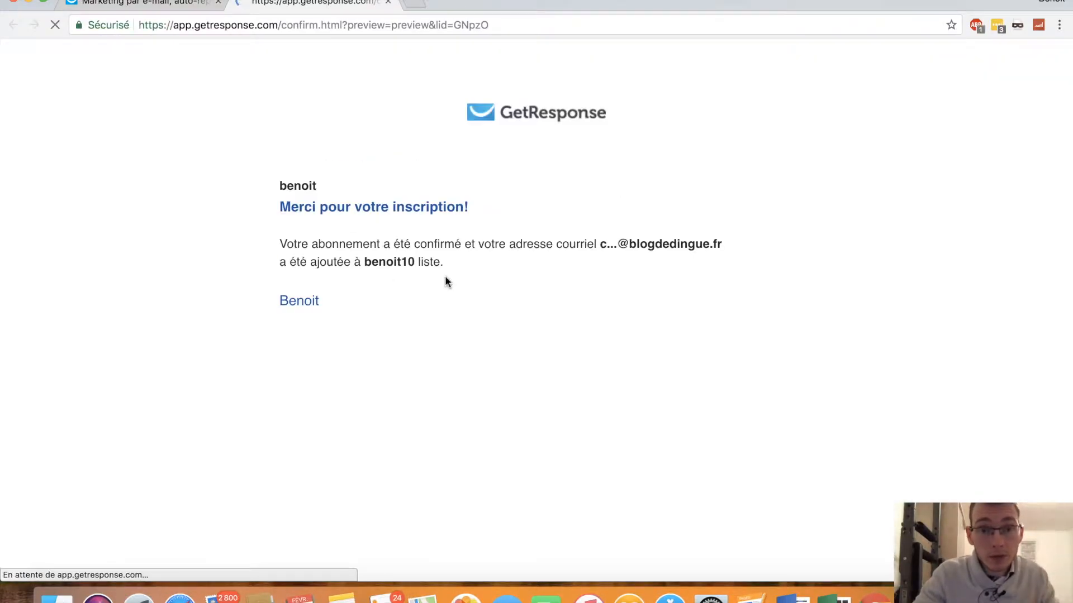
pyautogui.click(387, 3)
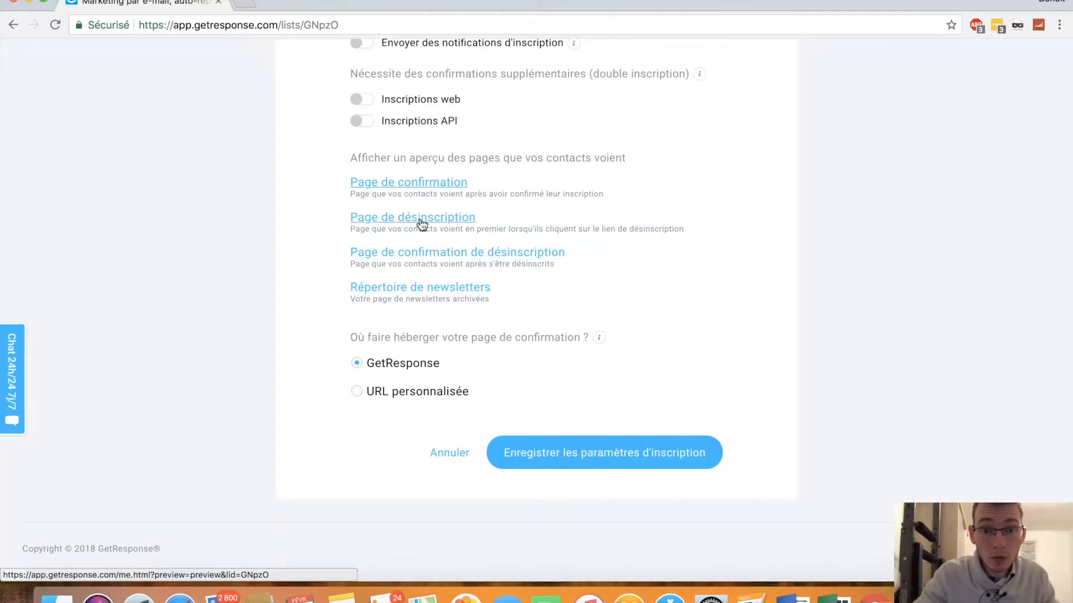
pyautogui.click(358, 392)
pyautogui.click(389, 441)
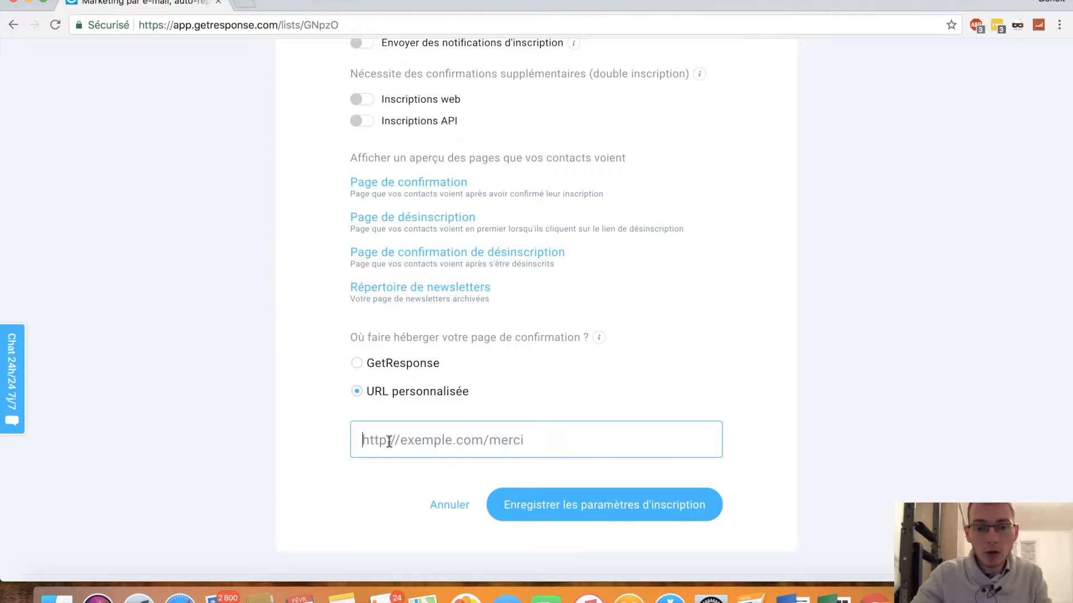
pyautogui.write('http')
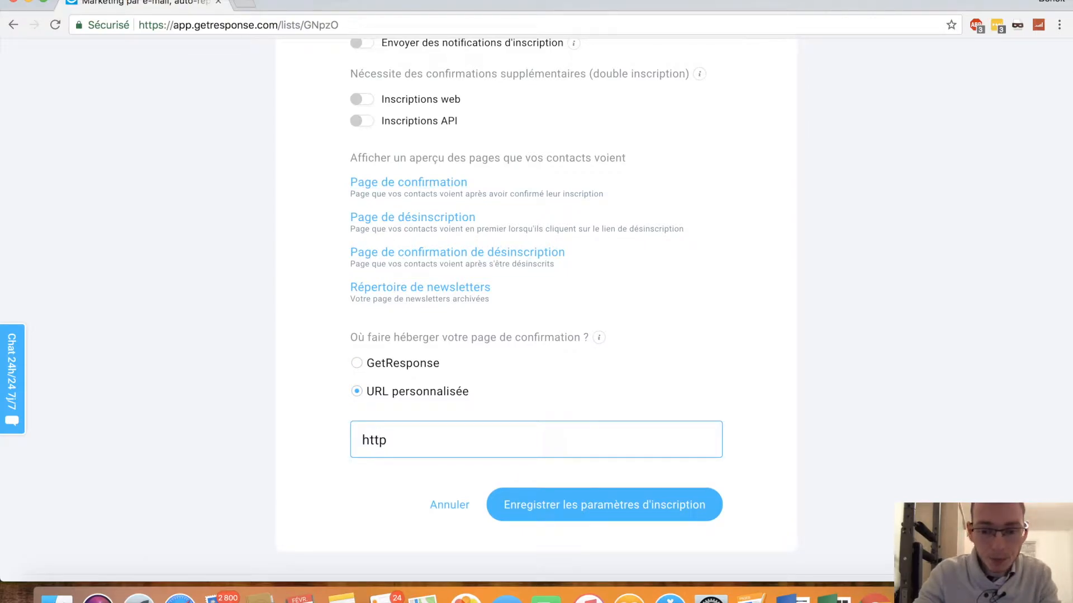
pyautogui.write('://mon')
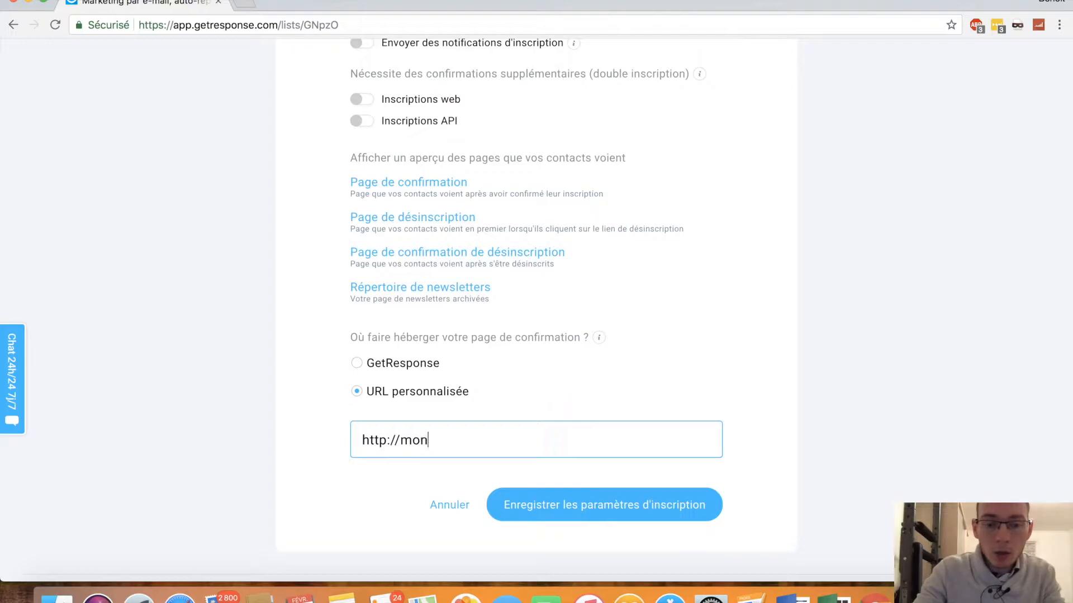
pyautogui.write('site')
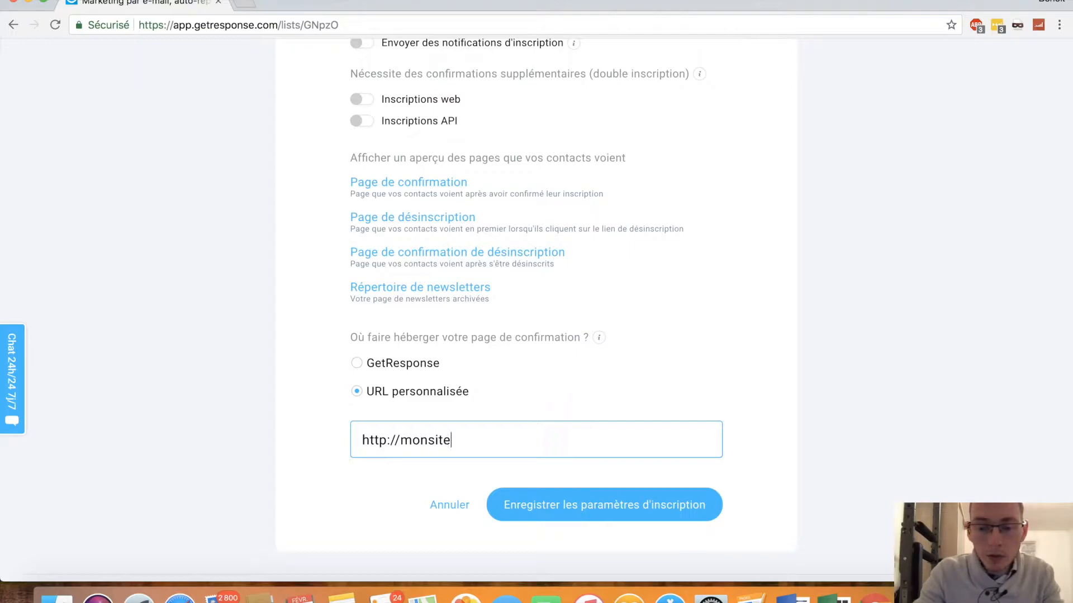
pyautogui.write('.fr/')
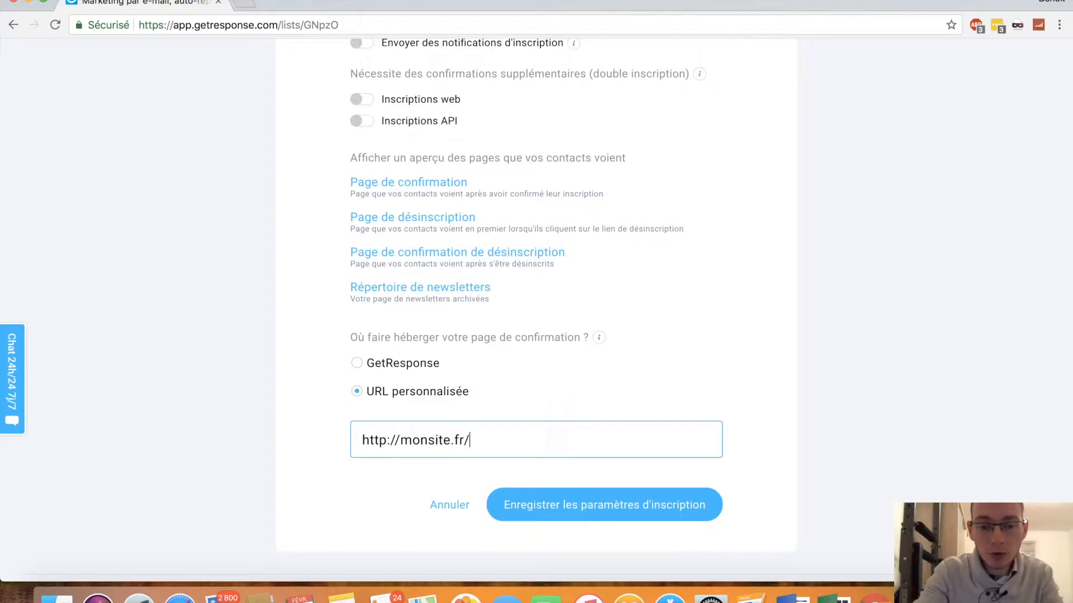
pyautogui.write('remerciementr')
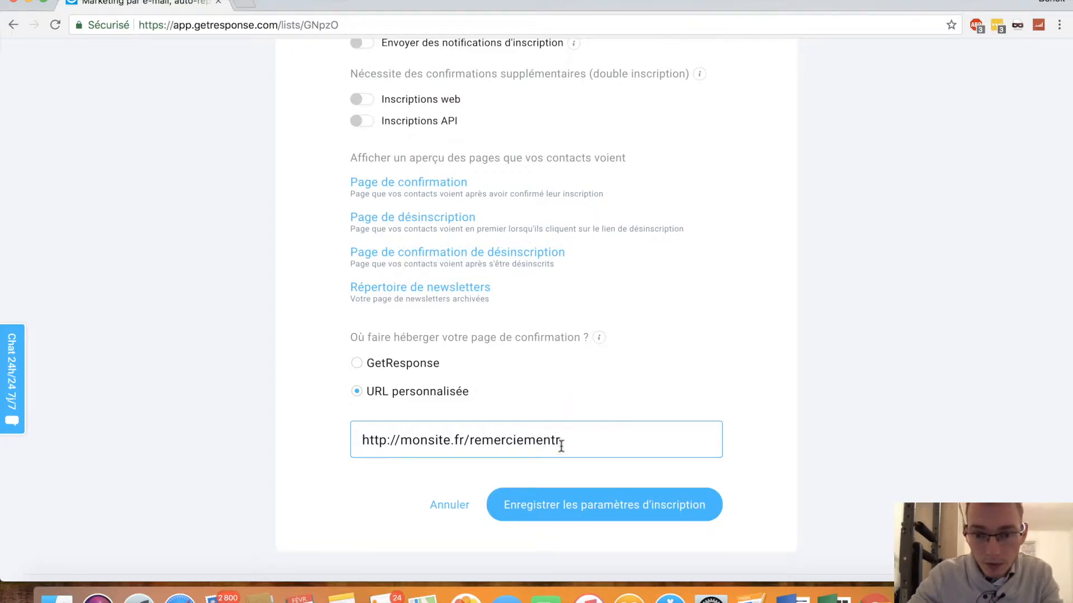
pyautogui.press('BackSpace')
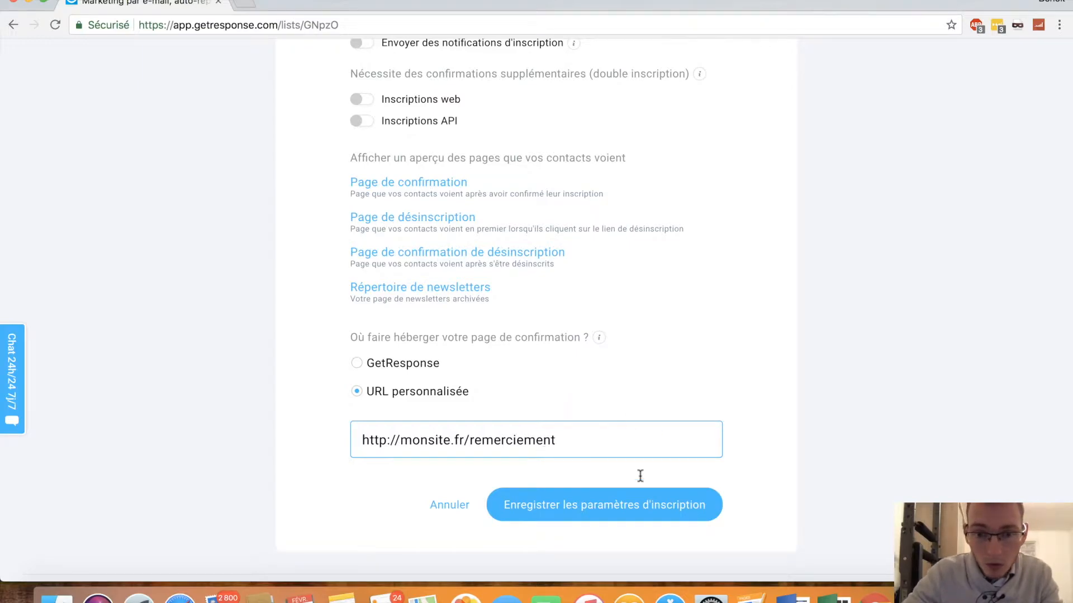
pyautogui.click(572, 512)
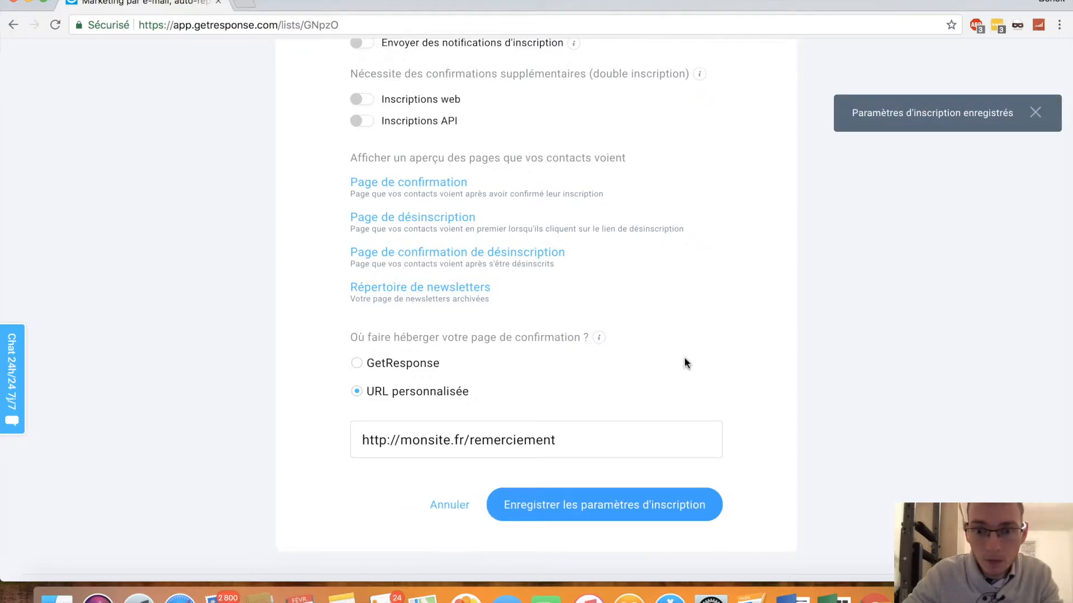
# Step: Review the subject line choices offered for the list's confirmation message and keep the current selection
pyautogui.scroll(3, 683, 363)
pyautogui.scroll(2, 686, 363)
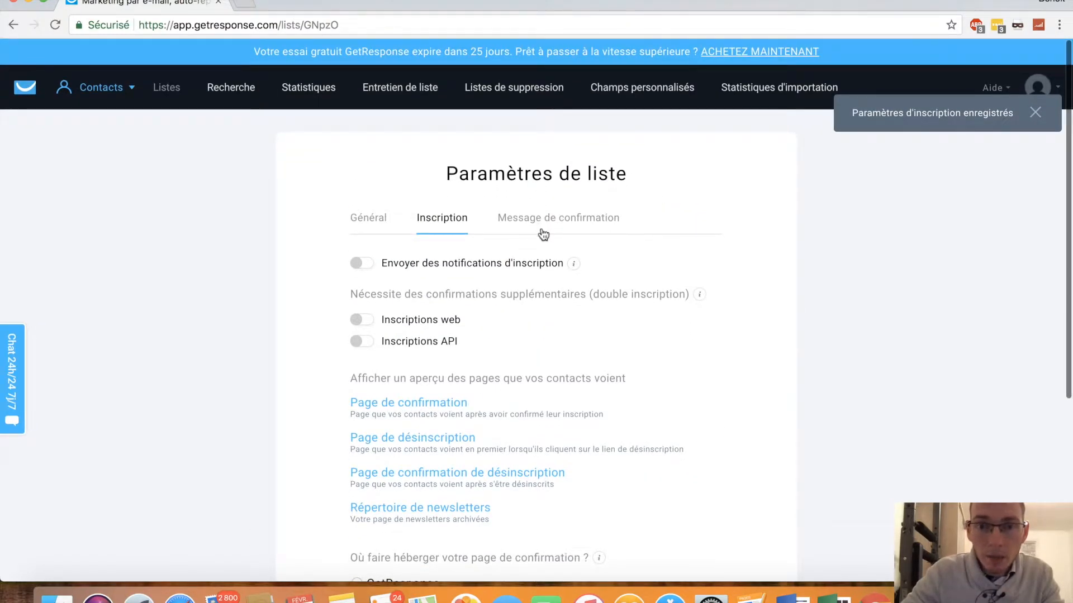
pyautogui.click(555, 232)
pyautogui.scroll(-1, 619, 338)
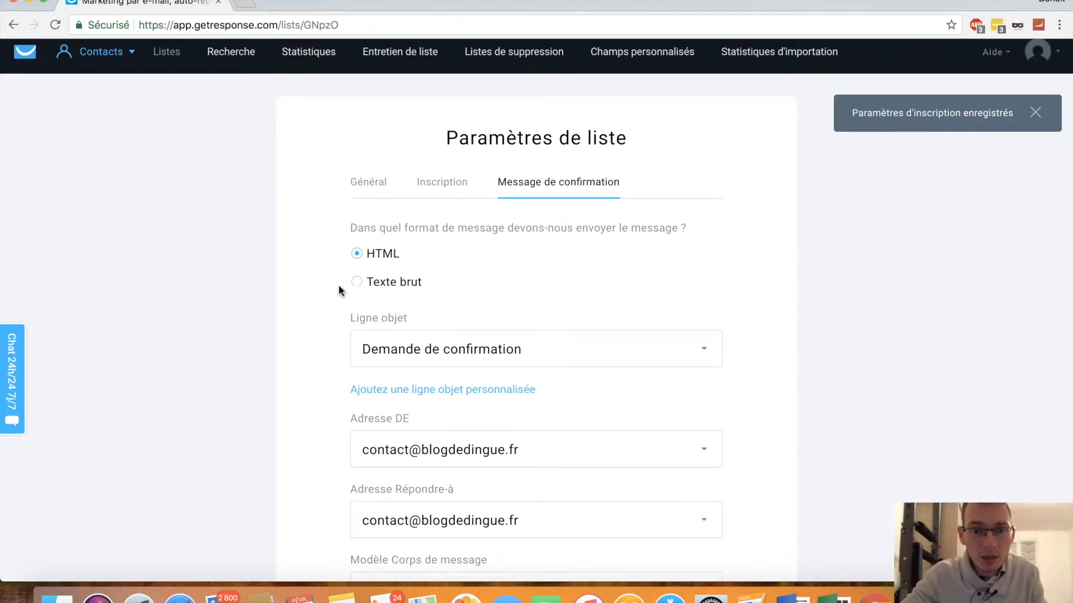
pyautogui.scroll(-1, 441, 320)
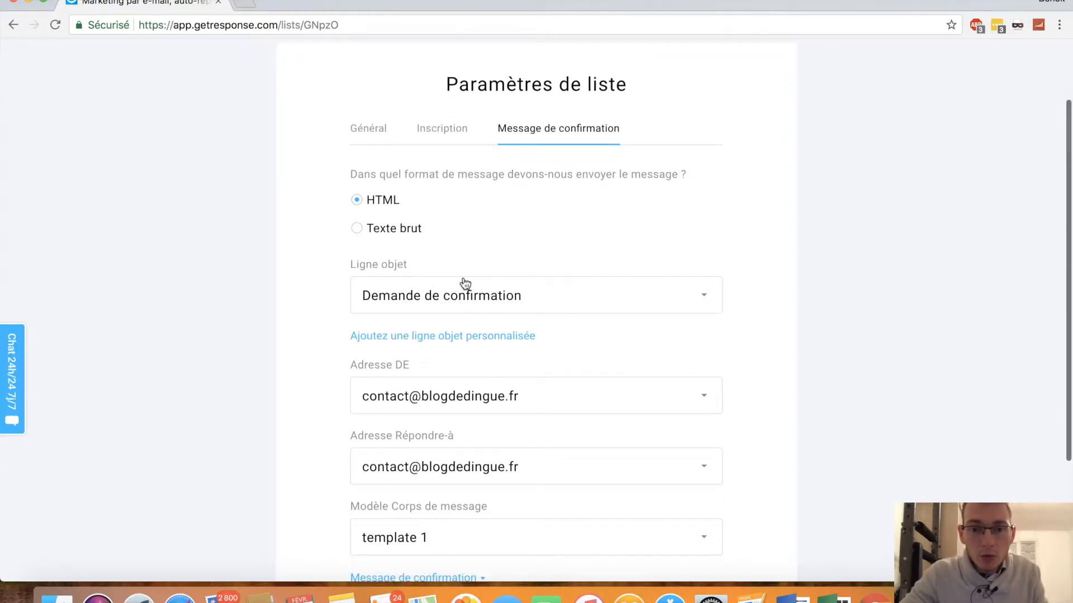
pyautogui.click(471, 304)
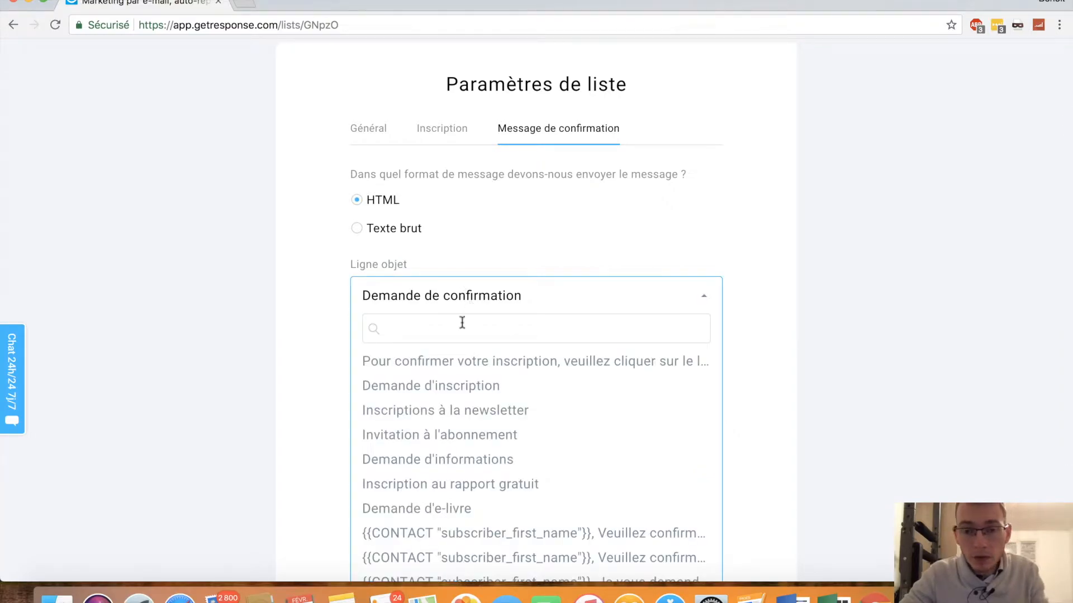
pyautogui.scroll(-1, 468, 386)
pyautogui.scroll(2, 467, 394)
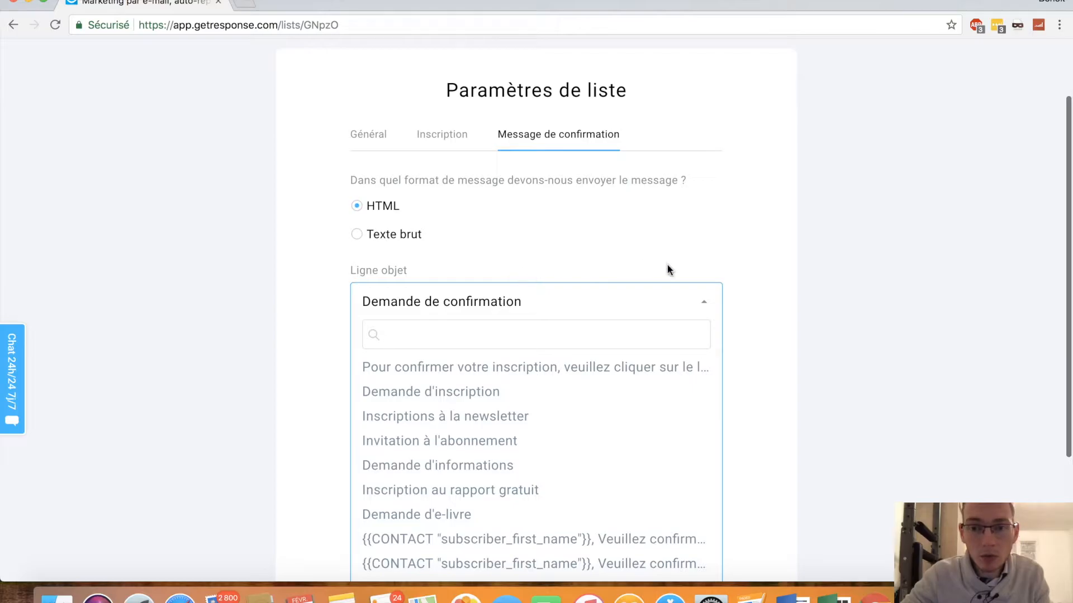
pyautogui.click(562, 243)
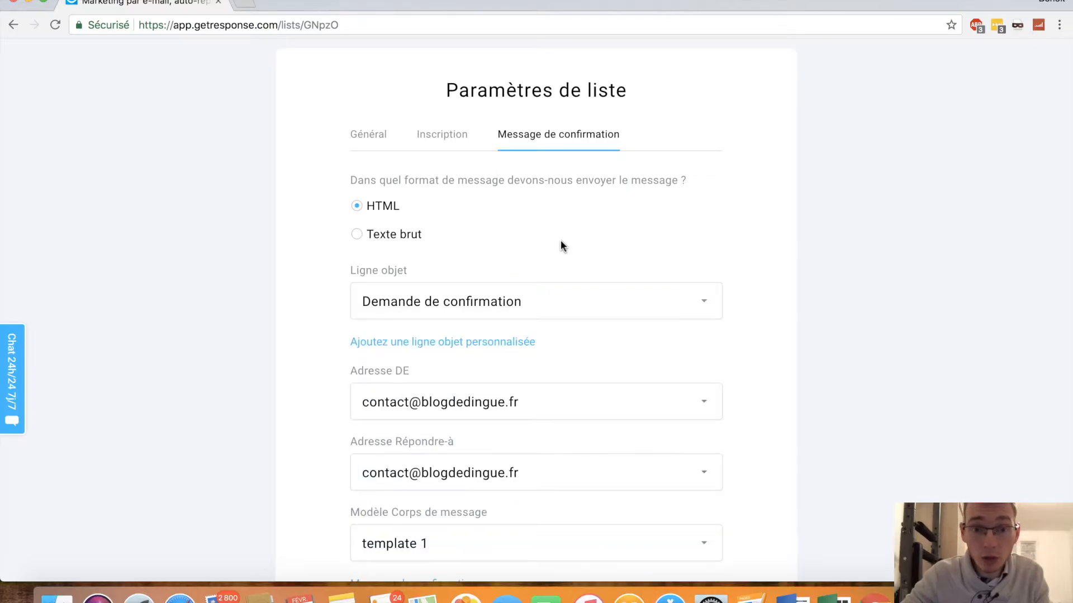
# Step: Recheck the Inscription settings, and look through the confirmation message's sender, reply-to and body template options
pyautogui.click(455, 137)
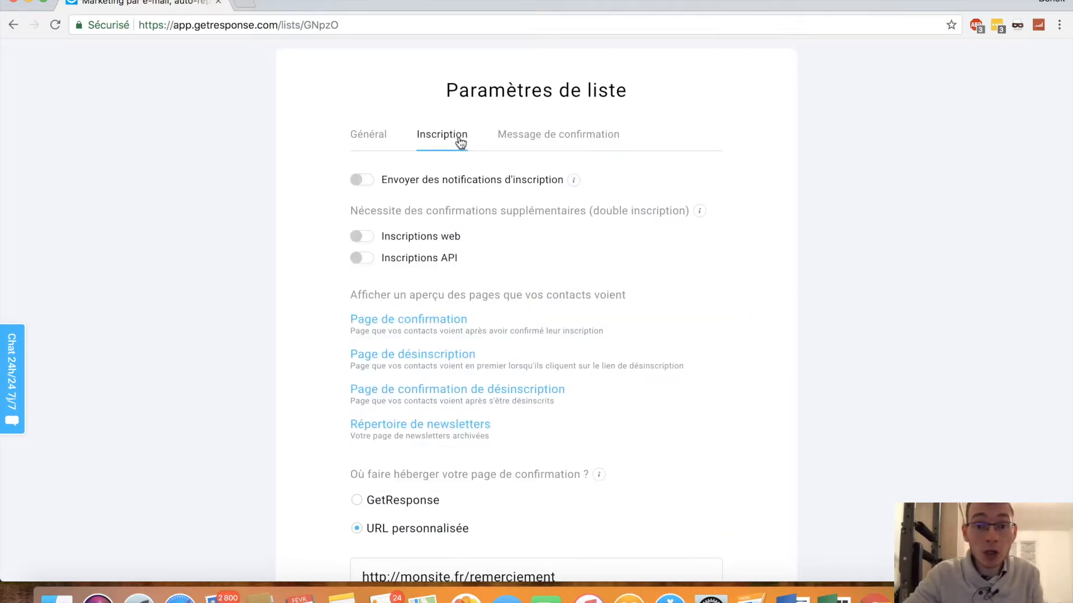
pyautogui.click(545, 148)
pyautogui.scroll(-5, 582, 321)
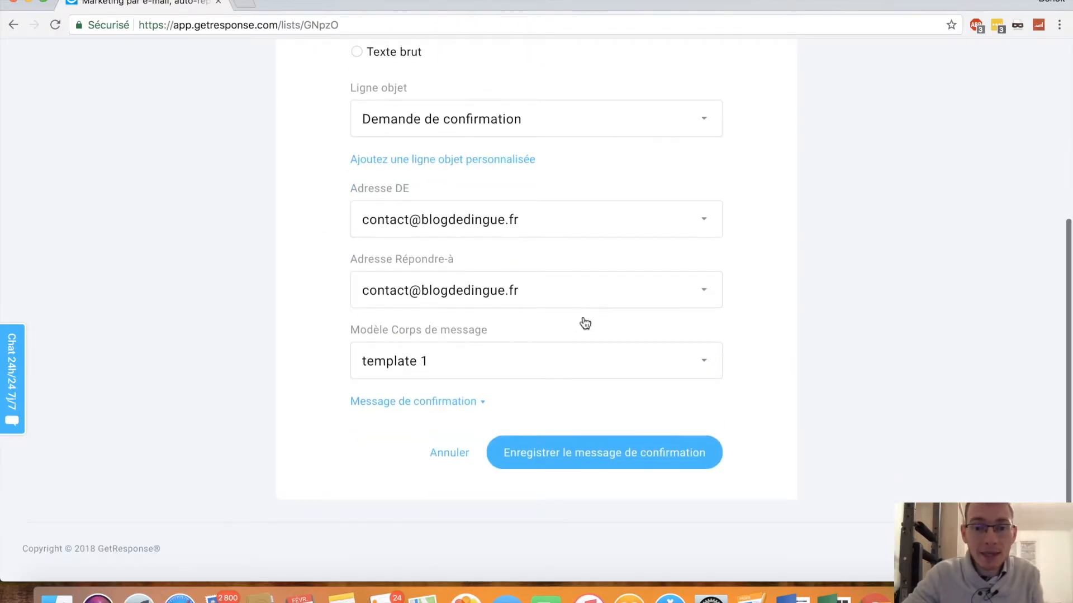
pyautogui.scroll(5, 709, 249)
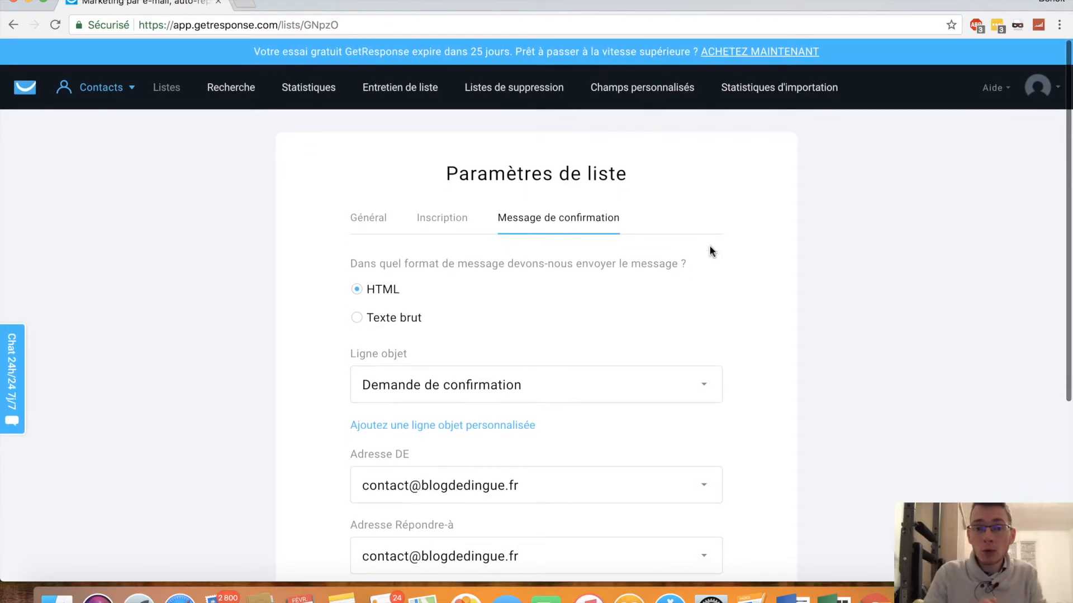